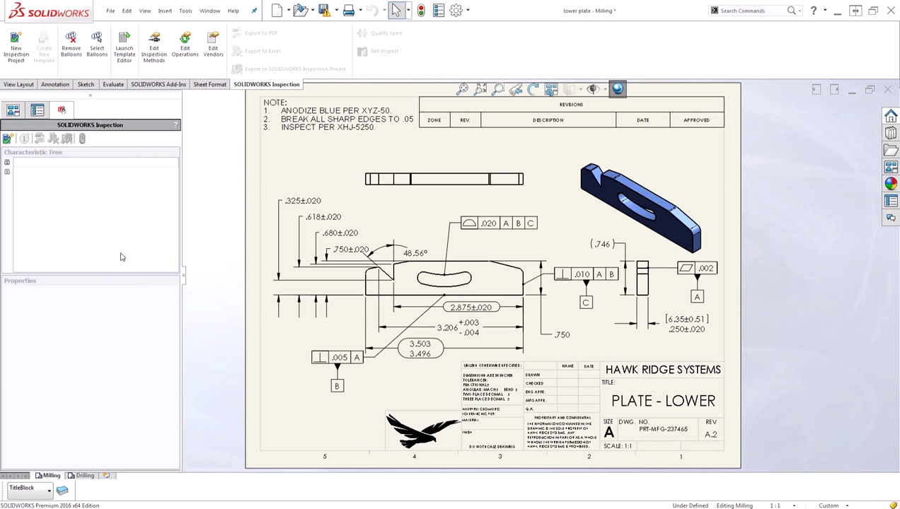
Start a new inspection project using the Default.swidot template.
click(24, 58)
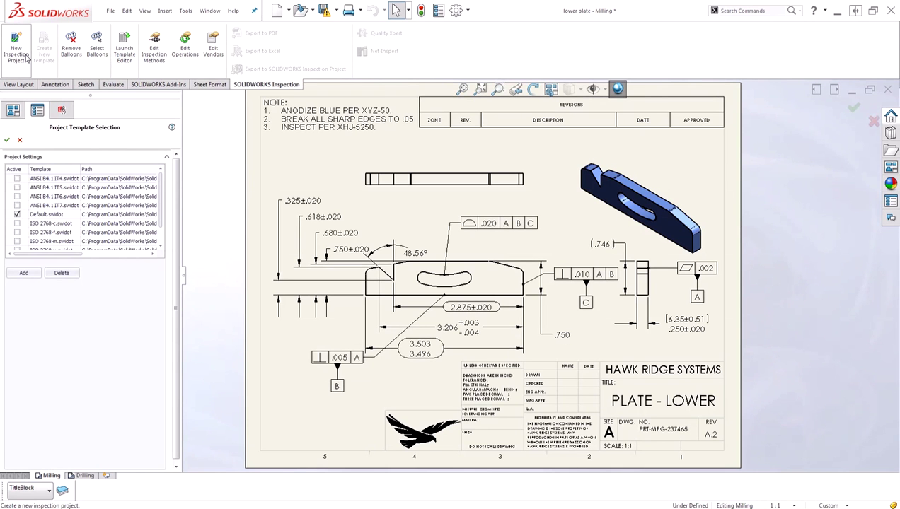
click(7, 140)
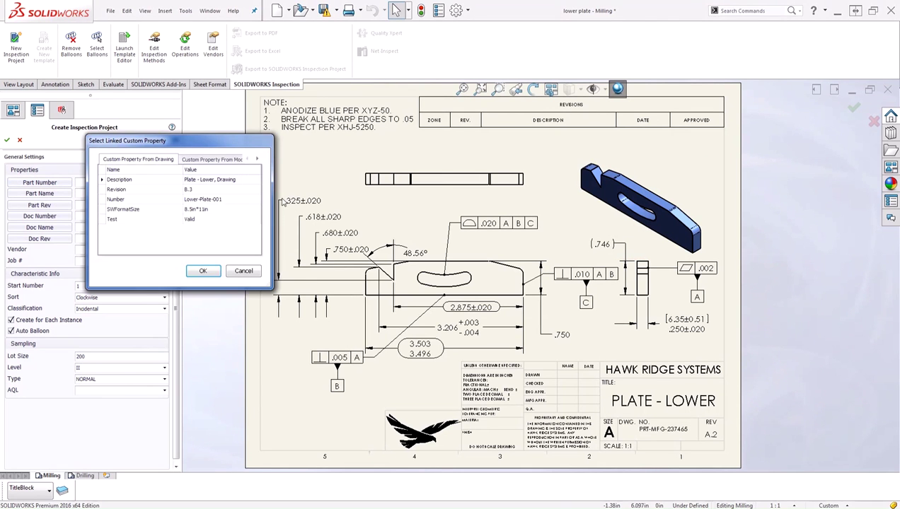
Link Part Number to the model's Number custom property, giving PRT-MFG-237465.
drag(320, 195, 383, 195)
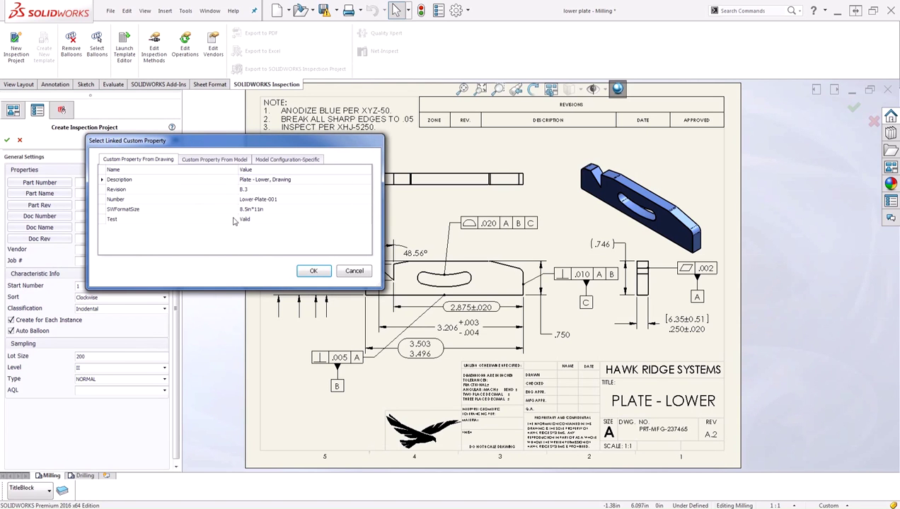
click(228, 162)
click(264, 162)
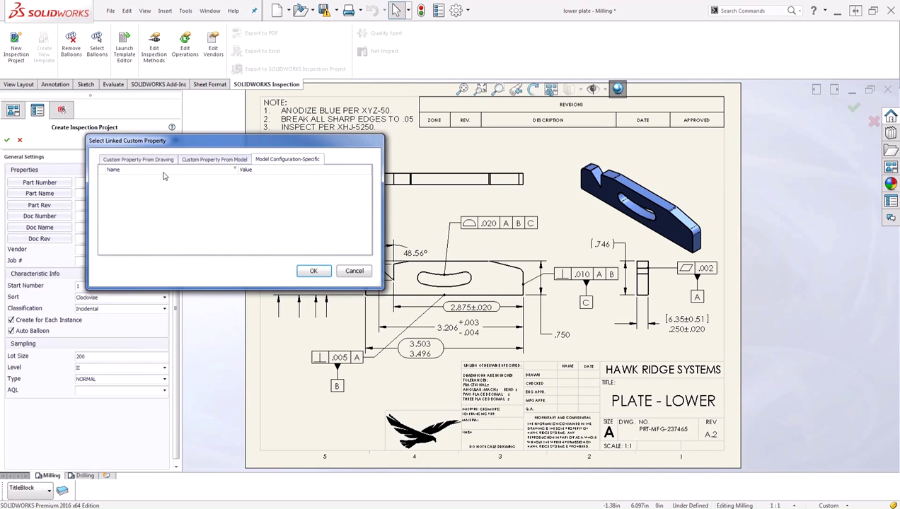
click(200, 162)
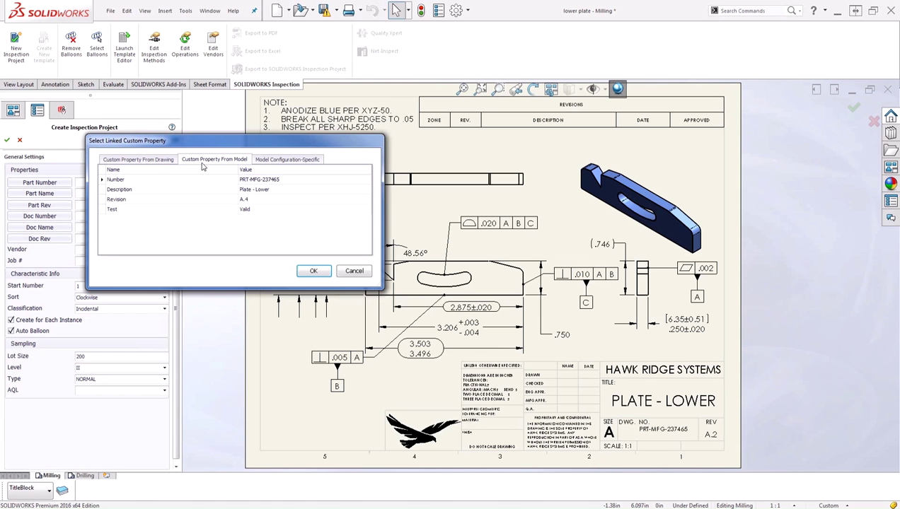
click(255, 179)
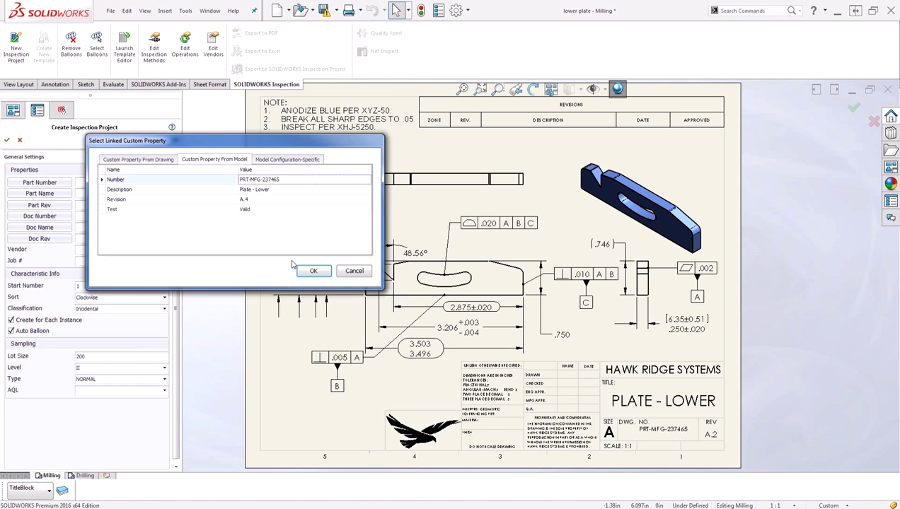
click(311, 271)
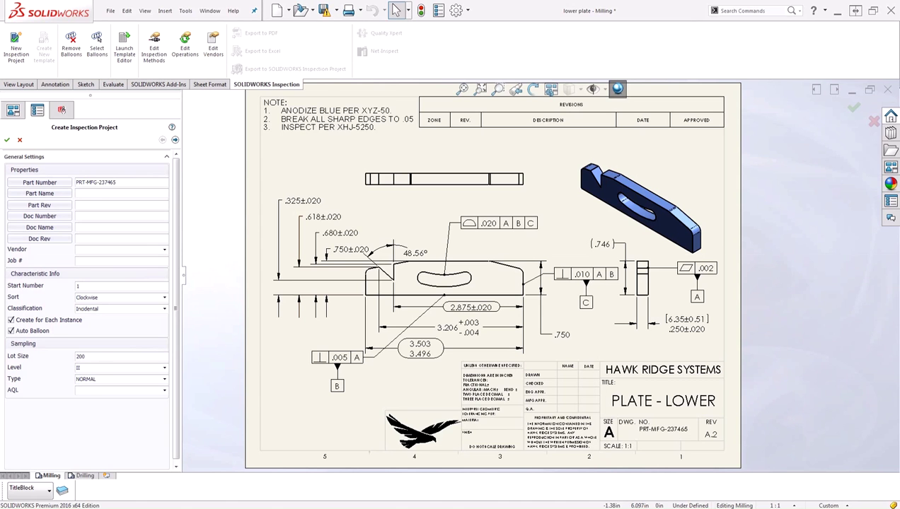
Link Part Name, Part Rev, Doc Number and Doc Name to custom properties, and set Doc Rev to B.3.
click(40, 193)
click(40, 205)
click(76, 215)
click(28, 227)
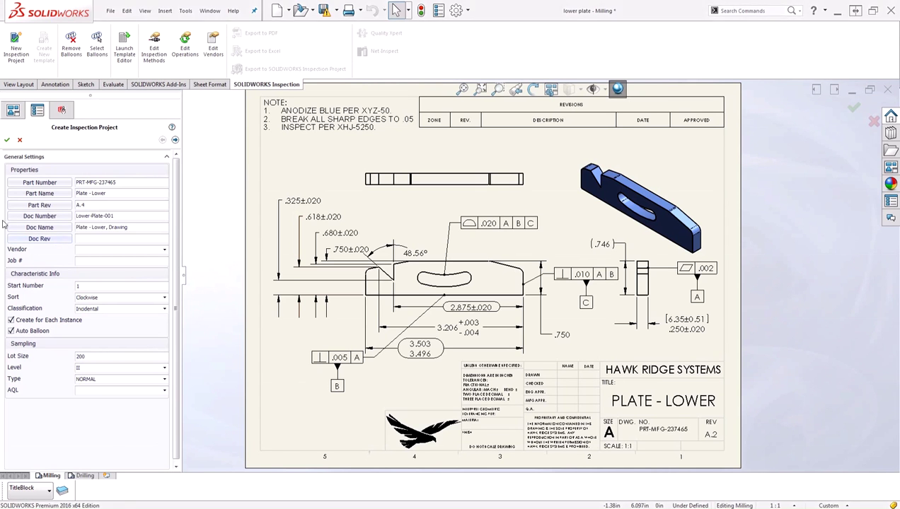
click(80, 239)
text(B.3)
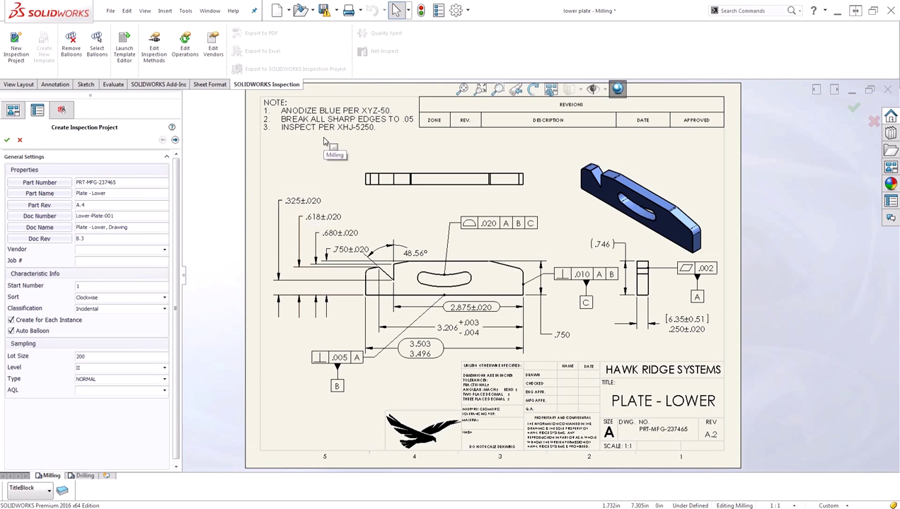
Pass the extraction and tolerance pages and create the project, ballooning characteristics 1–14.
click(175, 140)
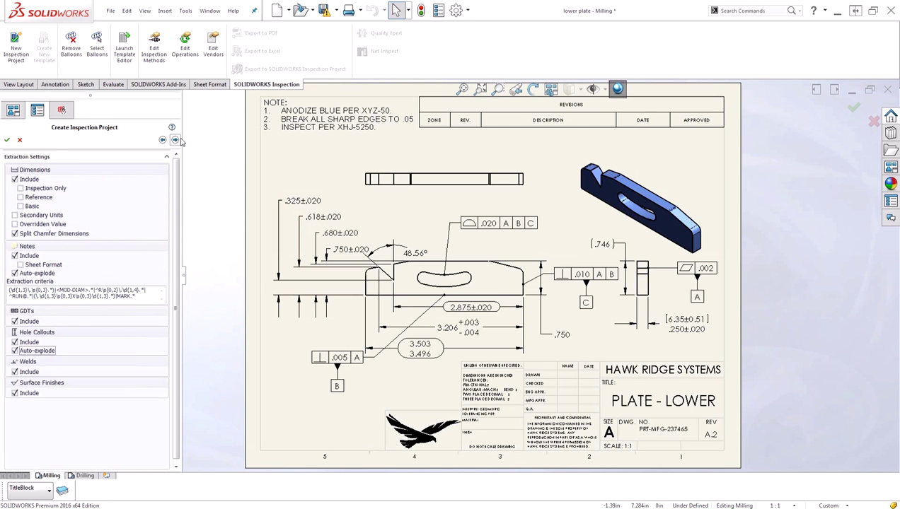
click(175, 140)
click(7, 140)
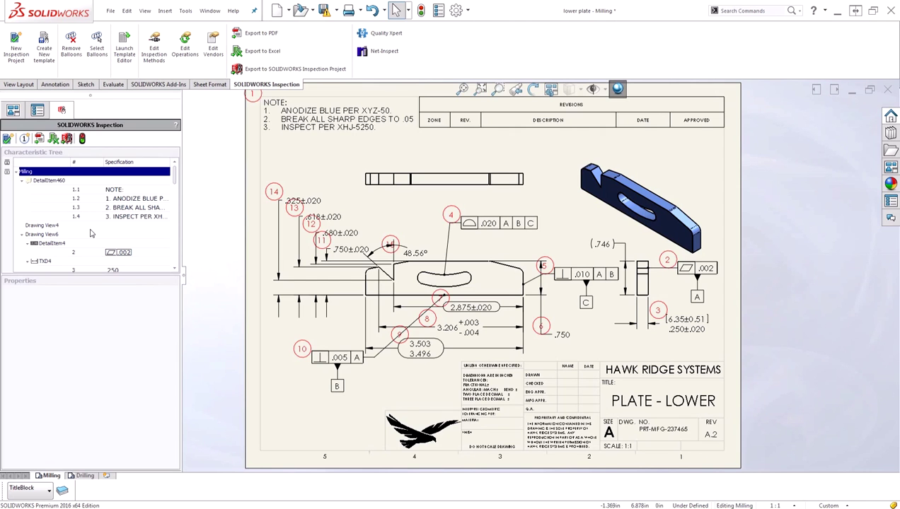
Export the inspection project to Excel with the AS9102 template active.
click(251, 55)
click(17, 179)
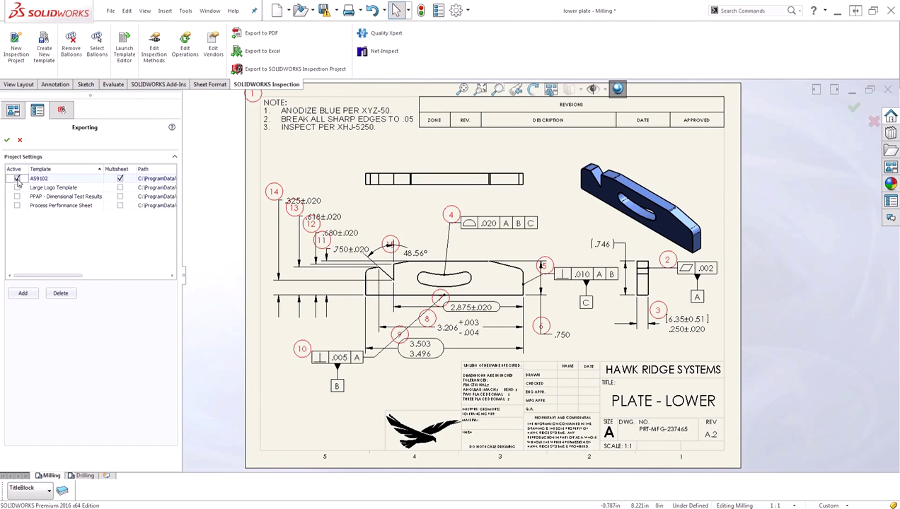
click(7, 140)
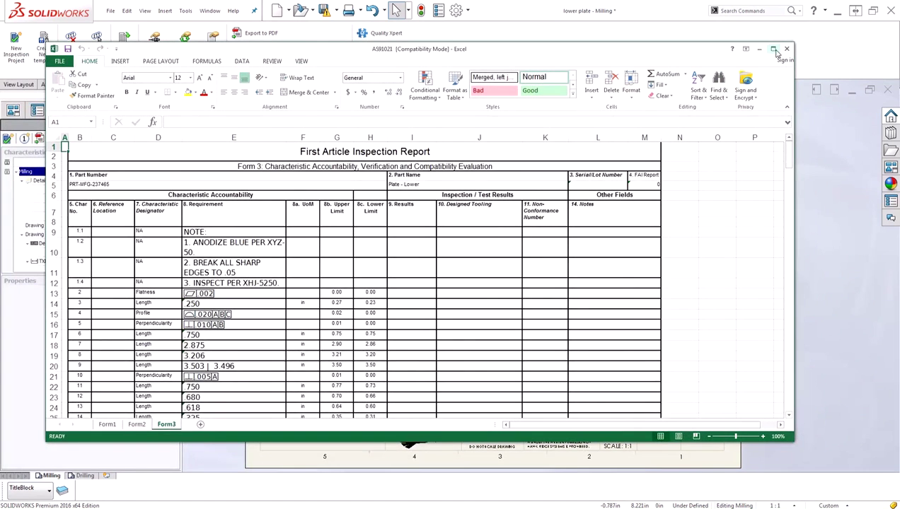
Maximize Excel and review the Form1 part and drawing info in cells A4:H7.
click(769, 47)
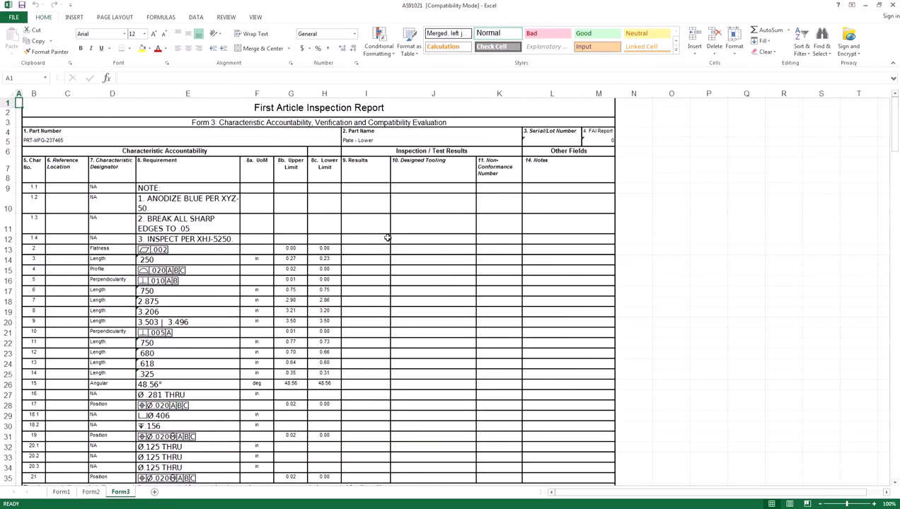
click(62, 492)
drag(58, 143, 289, 168)
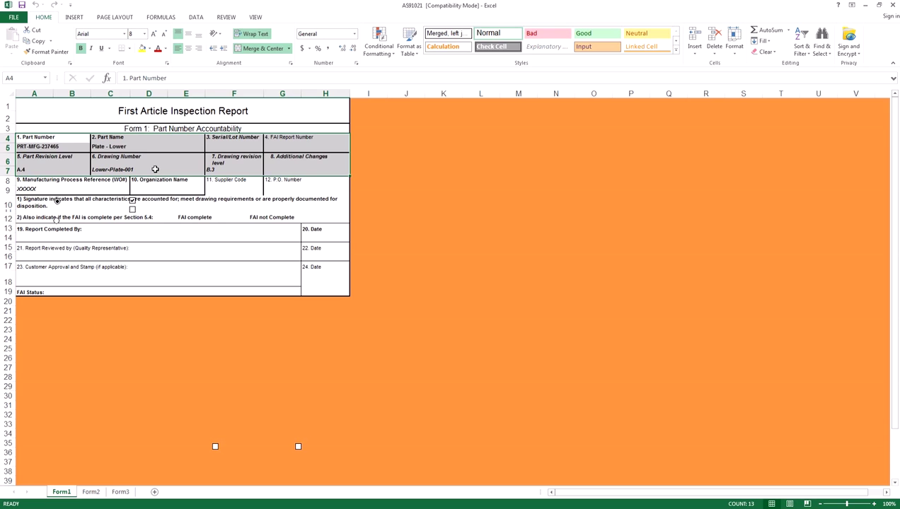
click(277, 337)
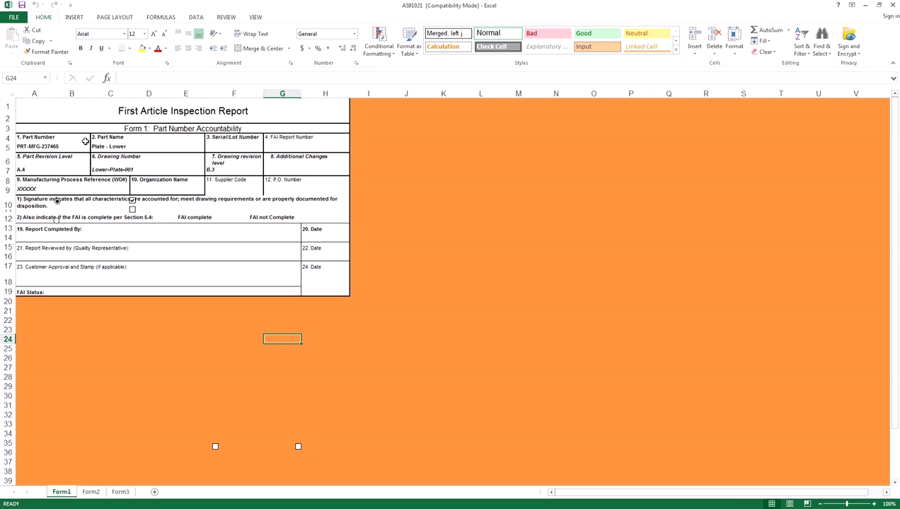
Close the report without saving and change the drawing's Number property to Lower-Plate-001-CHANGED.
click(891, 5)
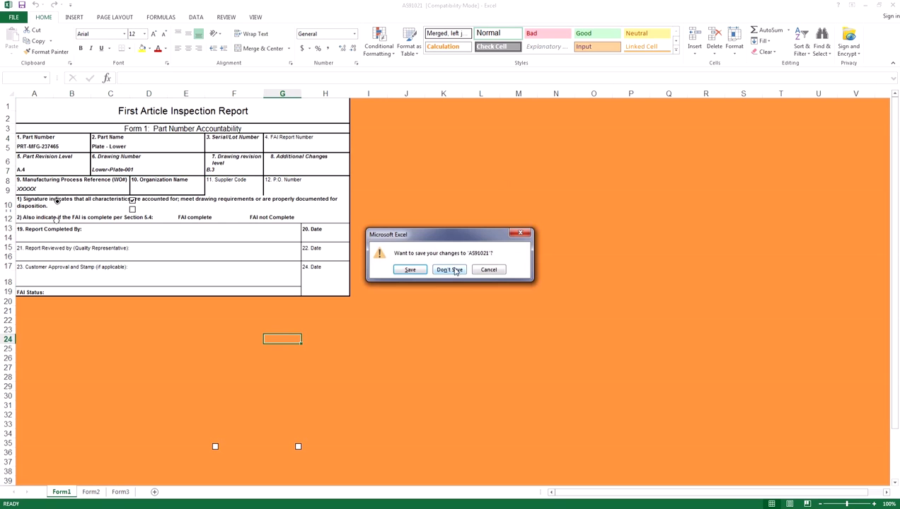
click(449, 270)
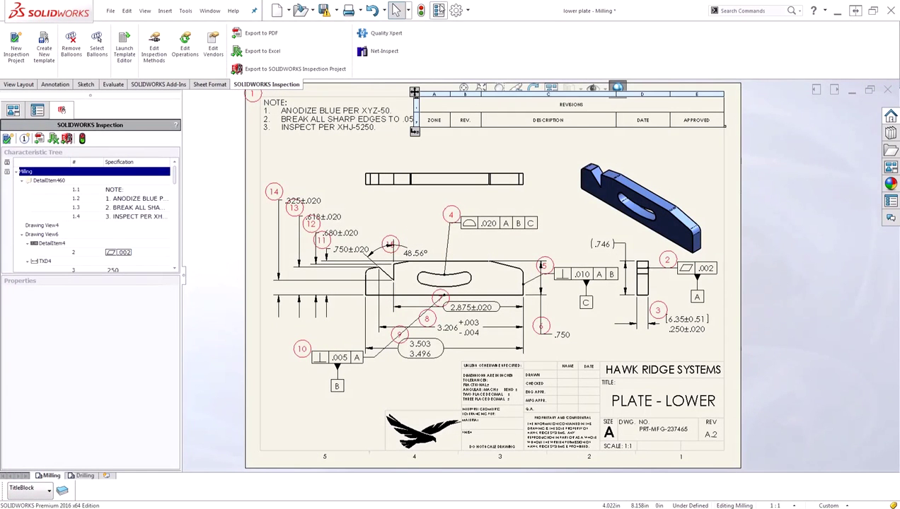
click(438, 11)
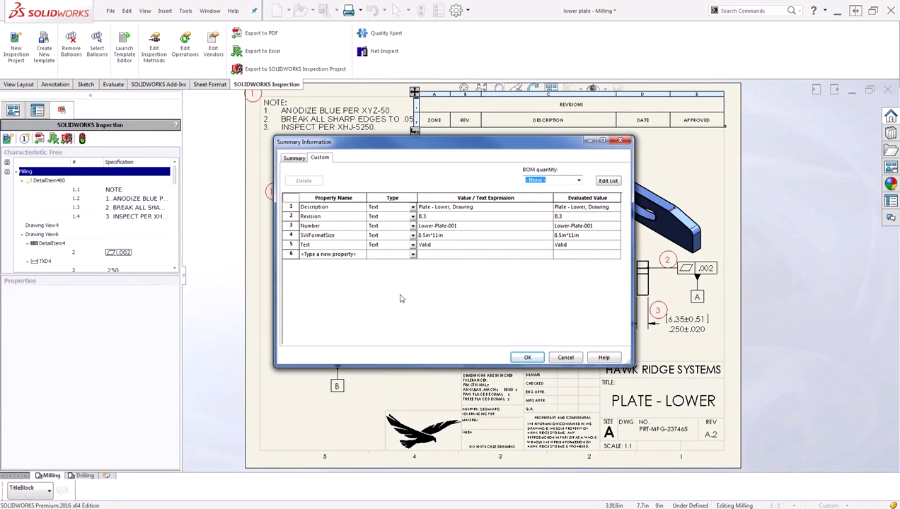
click(472, 226)
click(473, 225)
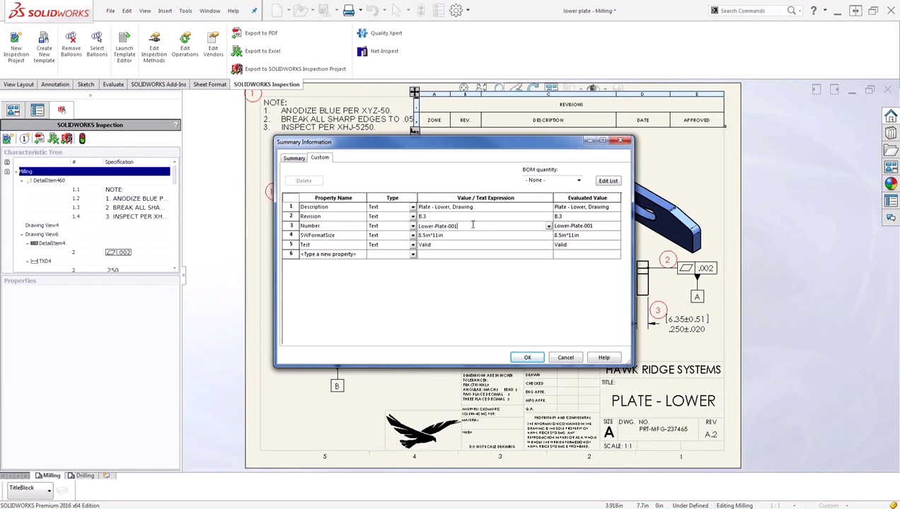
text(HANGED)
click(515, 359)
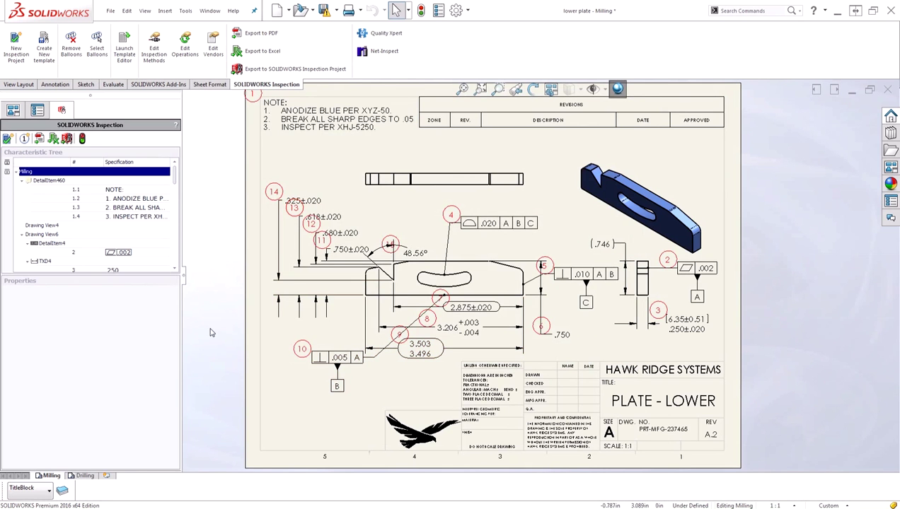
Synchronize the project with the changed drawing and re-export the AS9102 Excel report.
click(246, 57)
click(5, 139)
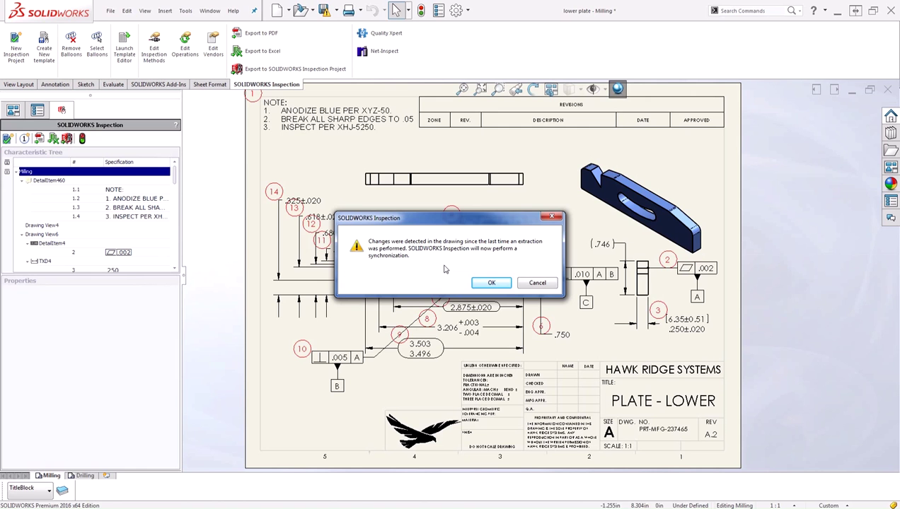
click(486, 283)
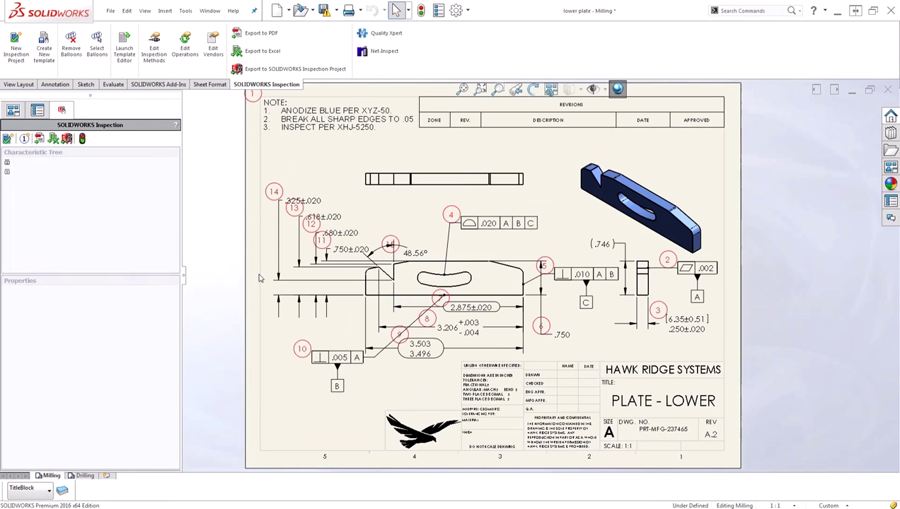
click(276, 51)
click(7, 139)
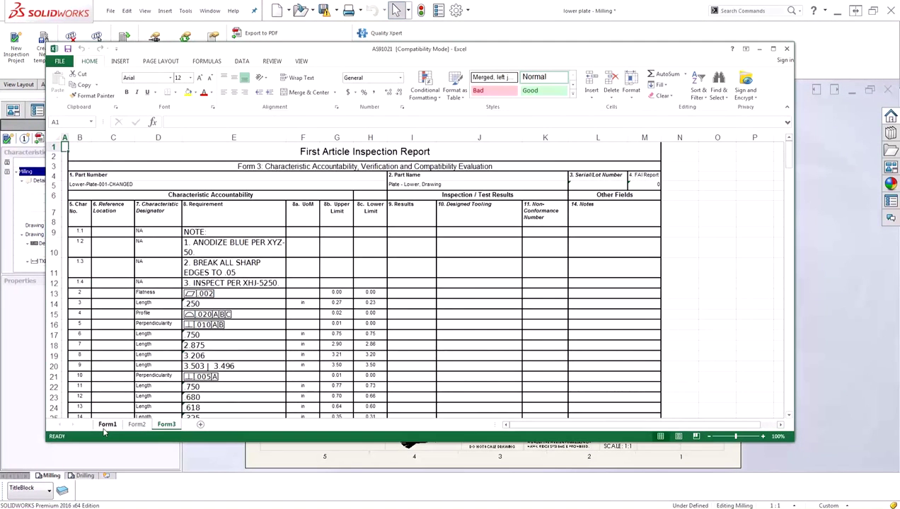
Show Form1 and check that cell A5 reads Lower-Plate-001-CHANGED.
click(106, 425)
click(99, 191)
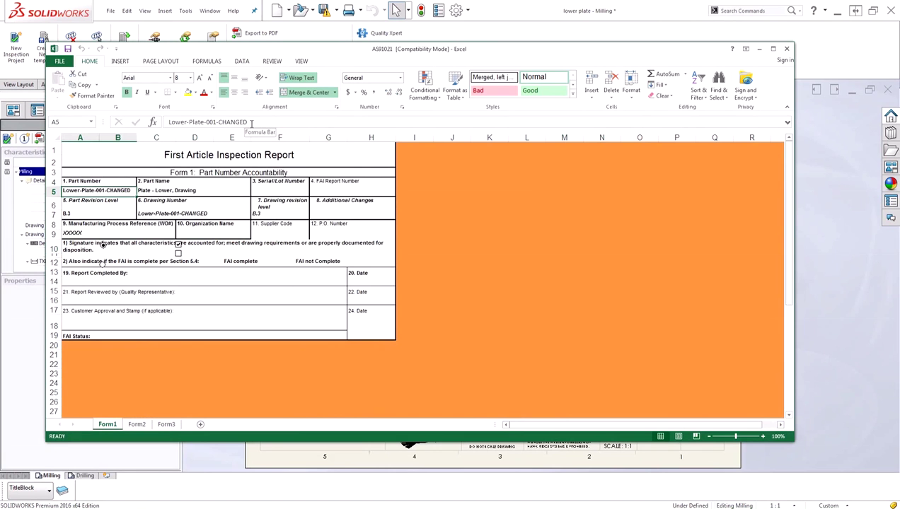